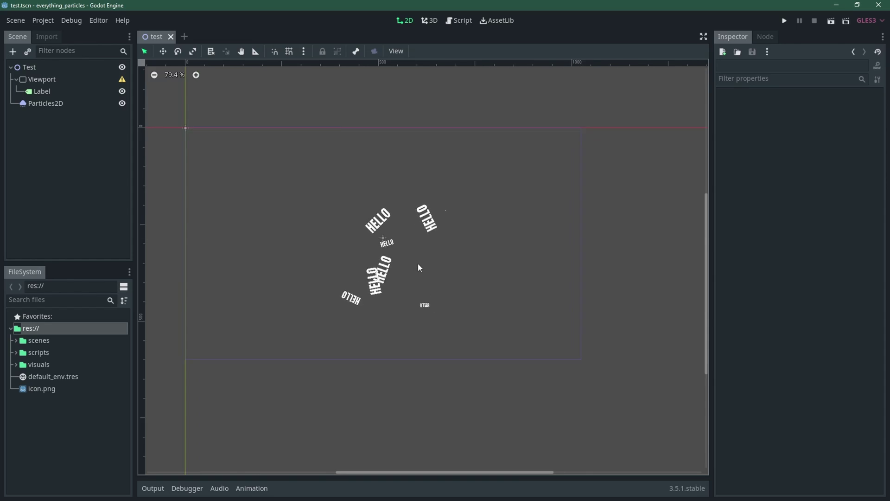
Run the HELLO particle demo and move its window toward the centre of the screen
scroll(412, 262, "up", 4)
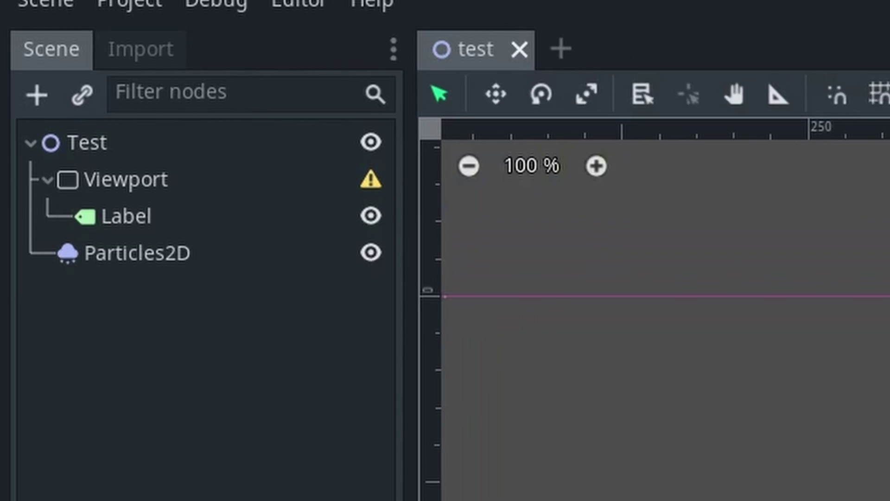
scroll(408, 260, "down", 3)
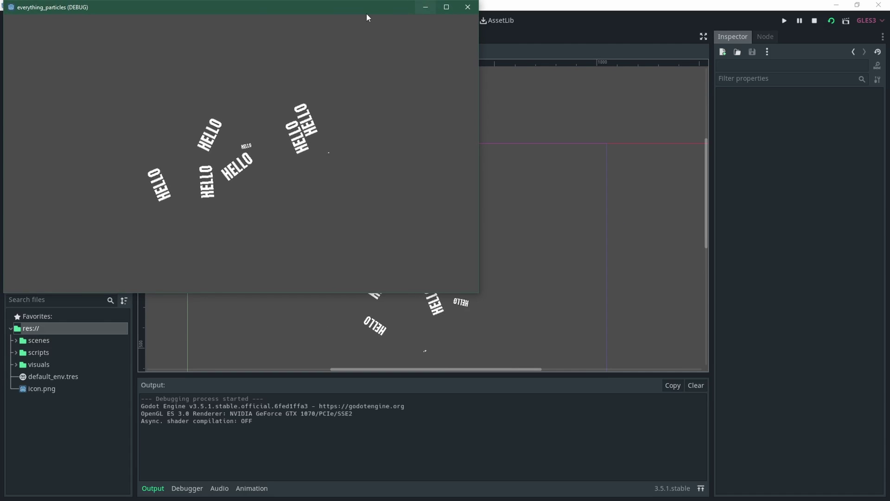
left_click_drag(366, 16, 506, 53)
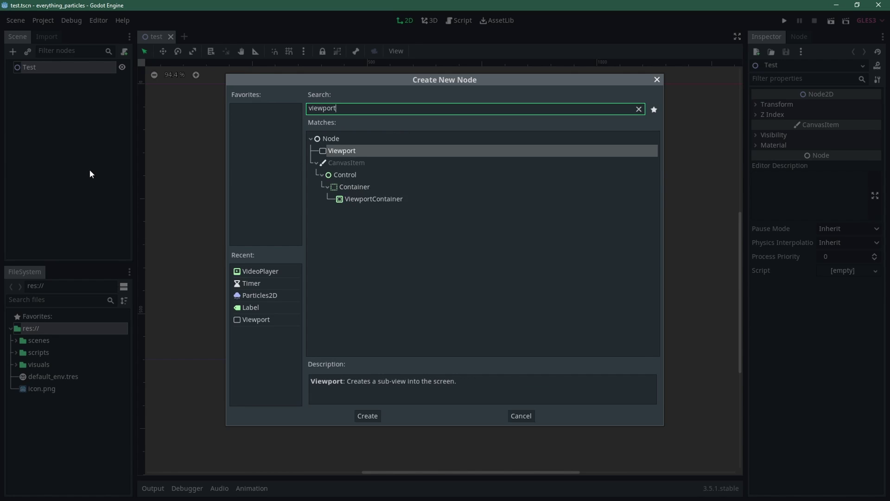
Add the Viewport node, size it 128×128, and make its background transparent
key("Return")
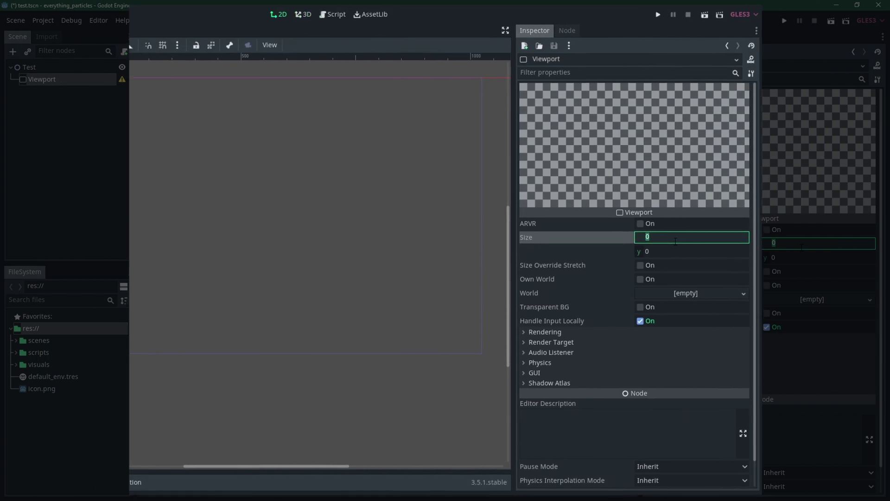
left_click(801, 243)
type("128")
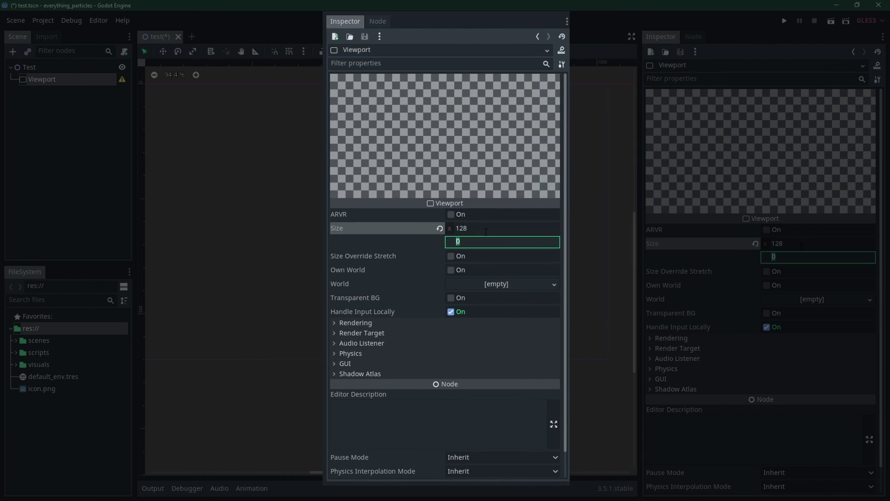
key("Return")
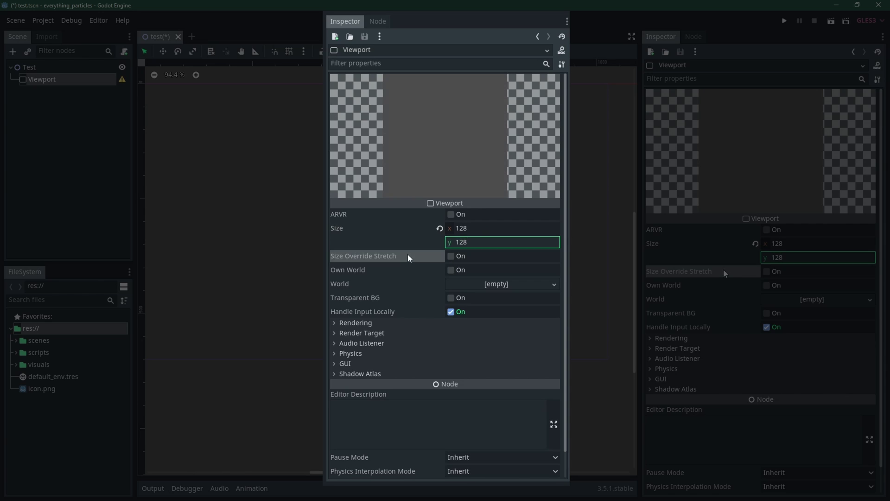
left_click(768, 316)
scroll(492, 314, "down", 1)
Disable 3D, set Usage to 2D, enable Render Target V Flip, and save the scene
left_click(377, 296)
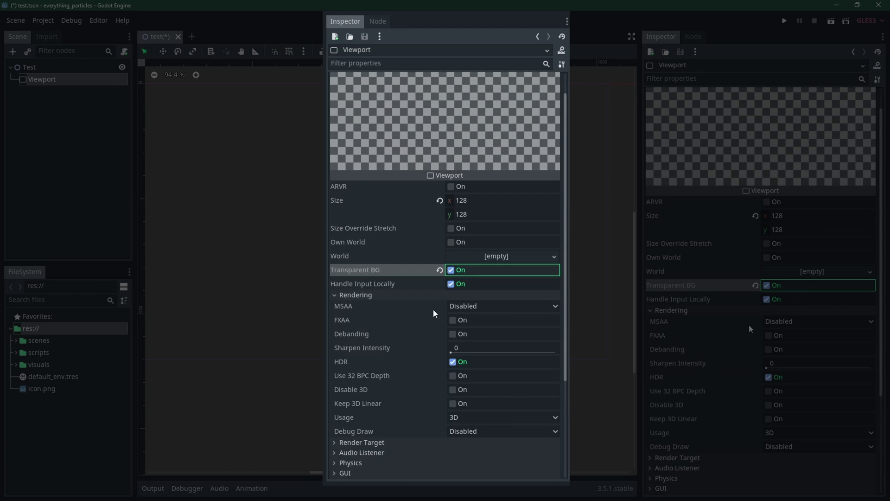
scroll(435, 310, "down", 2)
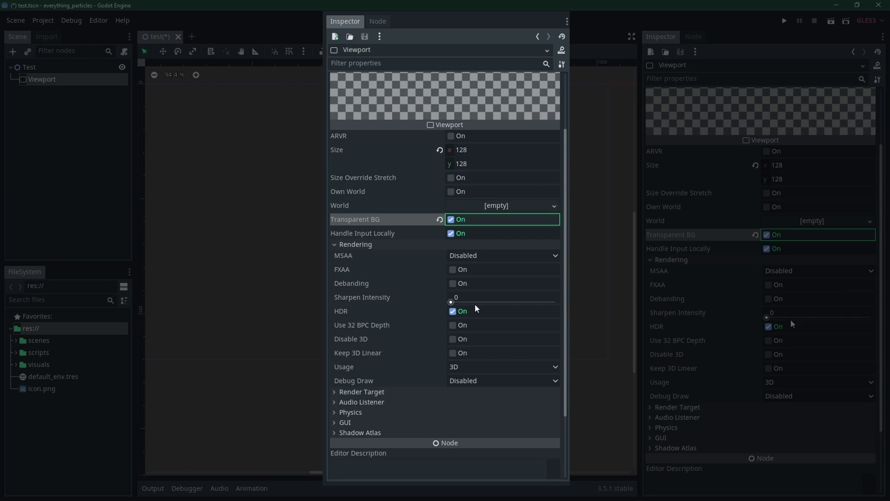
left_click(453, 339)
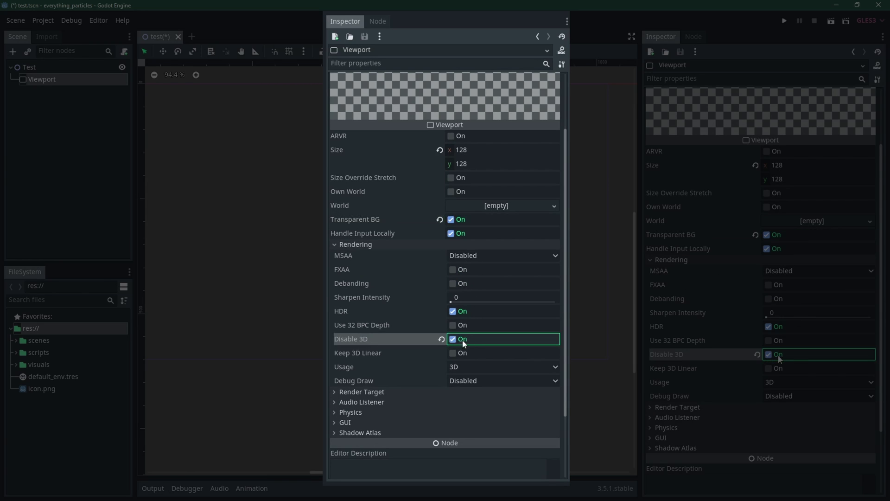
left_click(494, 366)
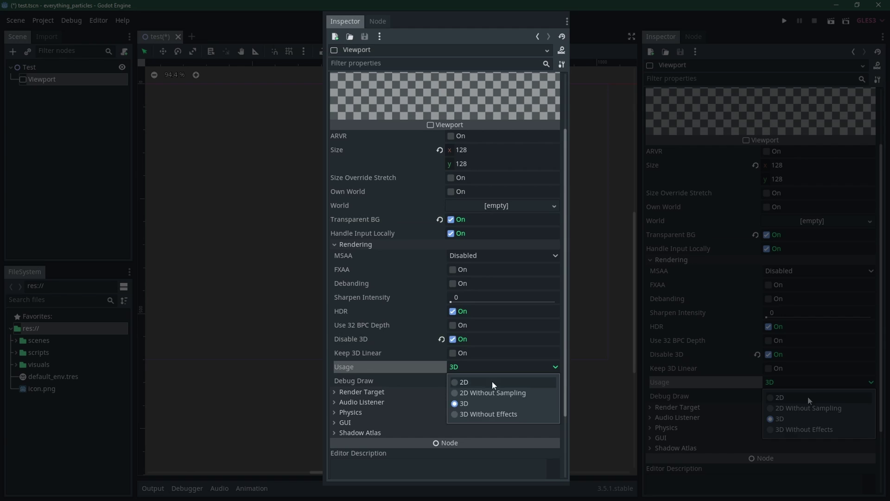
left_click(495, 381)
scroll(429, 345, "down", 3)
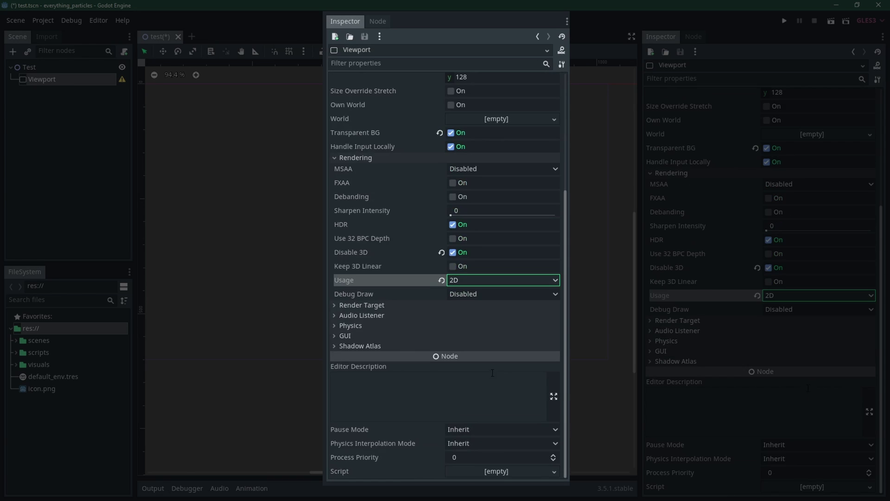
left_click(362, 306)
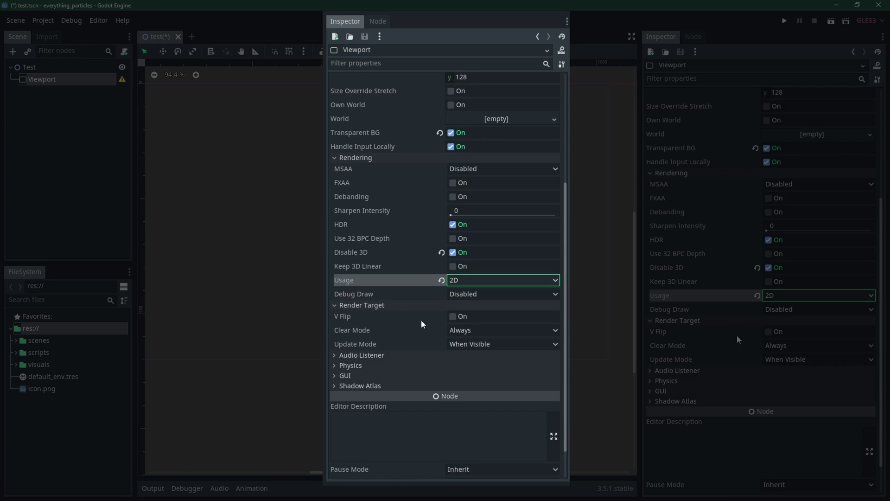
left_click(452, 317)
key("ctrl+s")
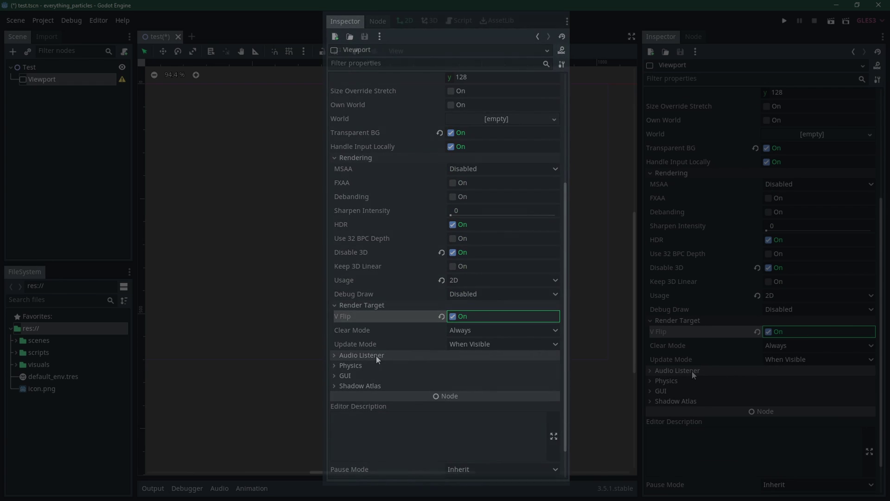
Add a Label node as a child of the Viewport
right_click(67, 79)
left_click(88, 88)
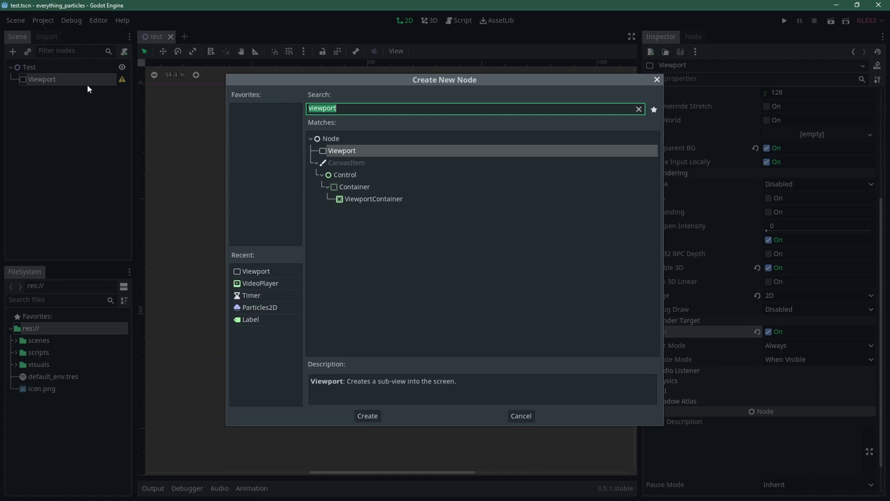
type("label")
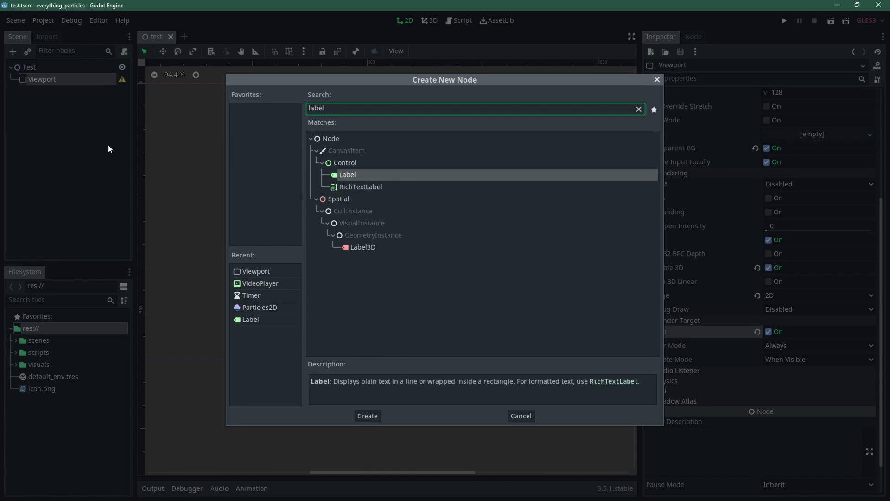
key("Return")
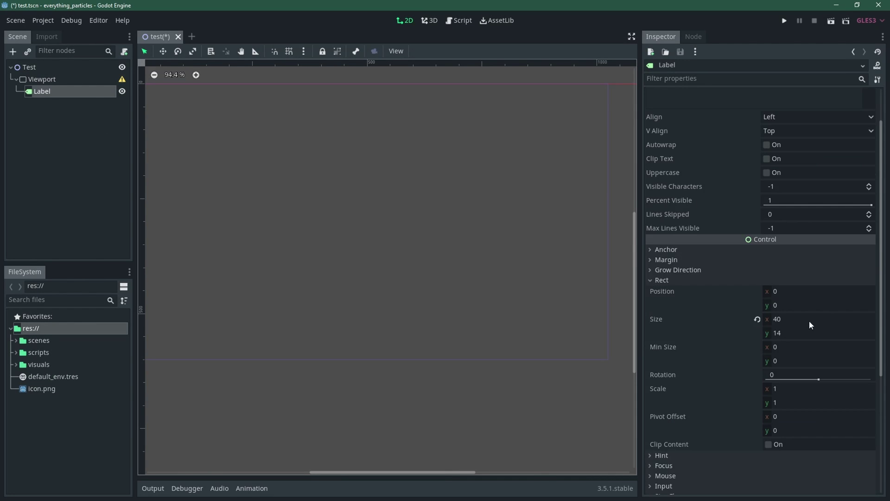
Set the Label's Rect Size to 128×128 and its text to HELLO
left_click(809, 320)
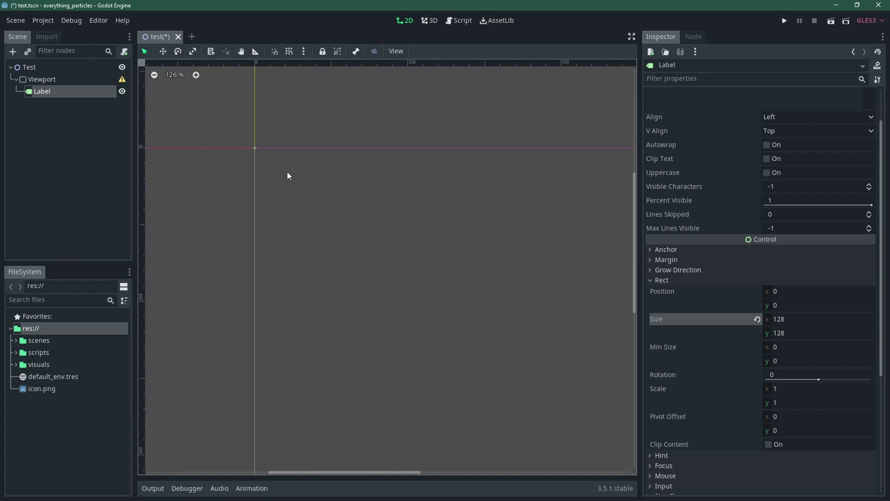
scroll(698, 139, "up", 2)
left_click(715, 146)
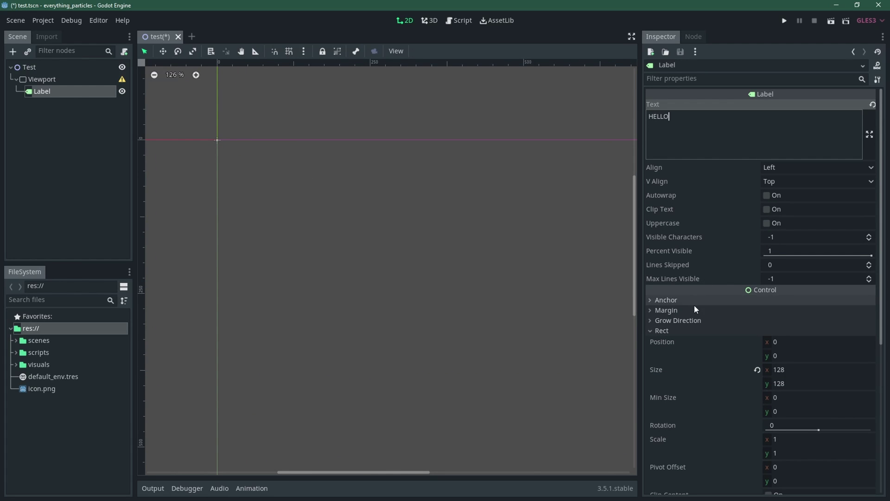
scroll(721, 326, "down", 5)
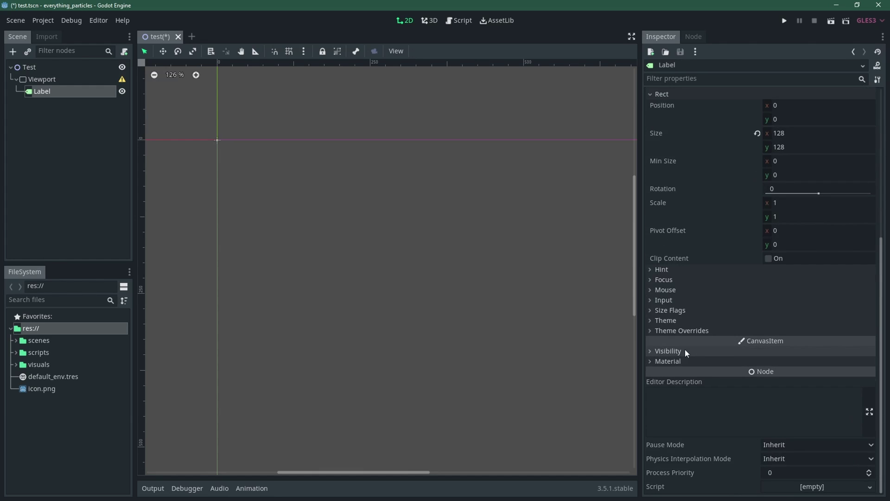
Add a Particles2D node under Test and give it a new ParticlesMaterial
left_click(663, 330)
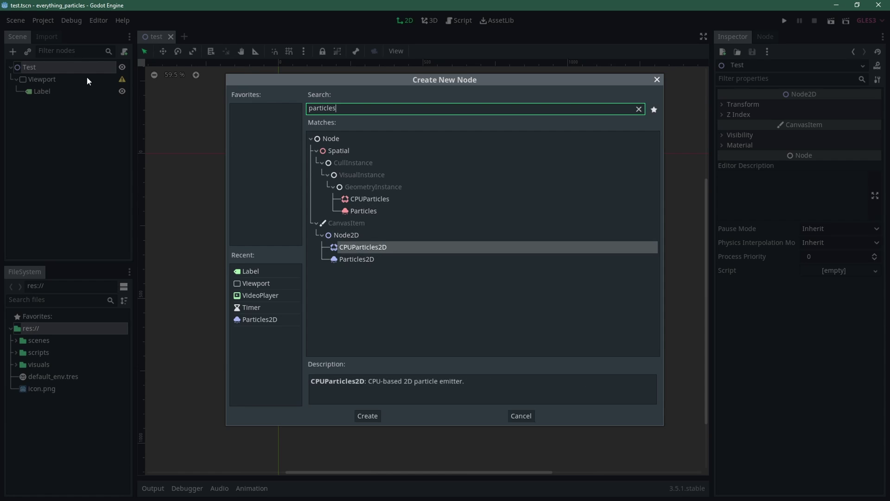
key("Return")
left_click(753, 151)
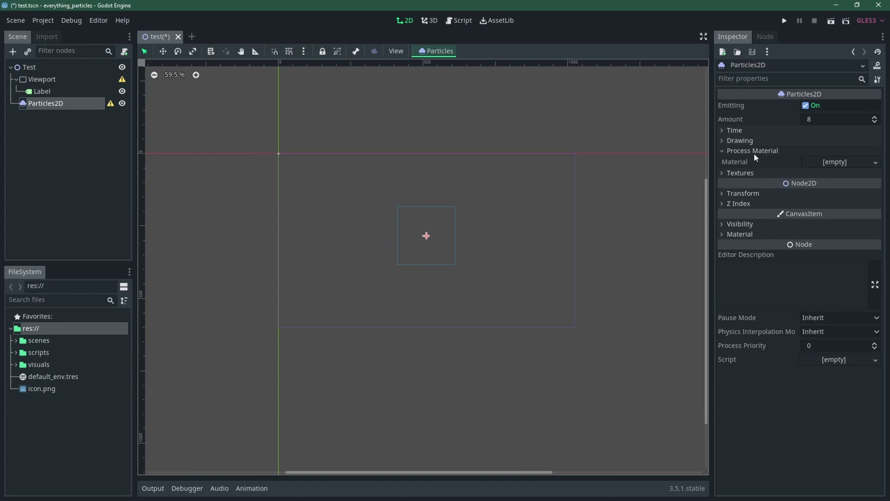
left_click(837, 162)
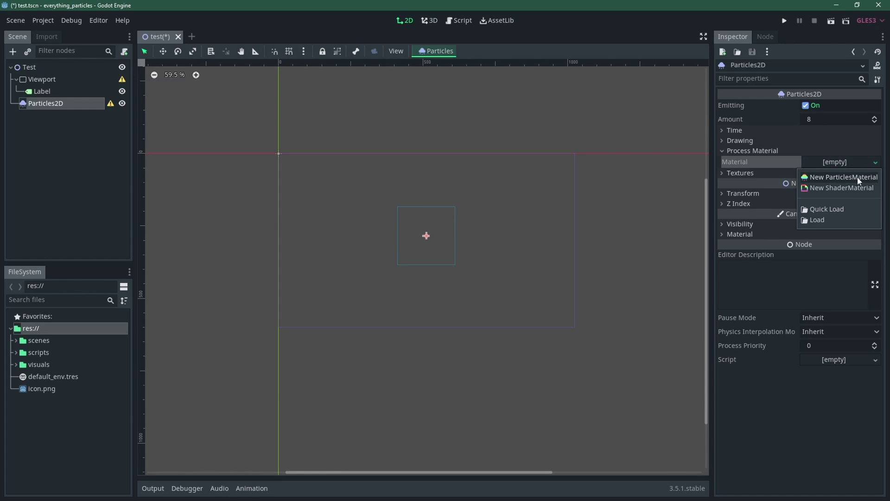
left_click(853, 177)
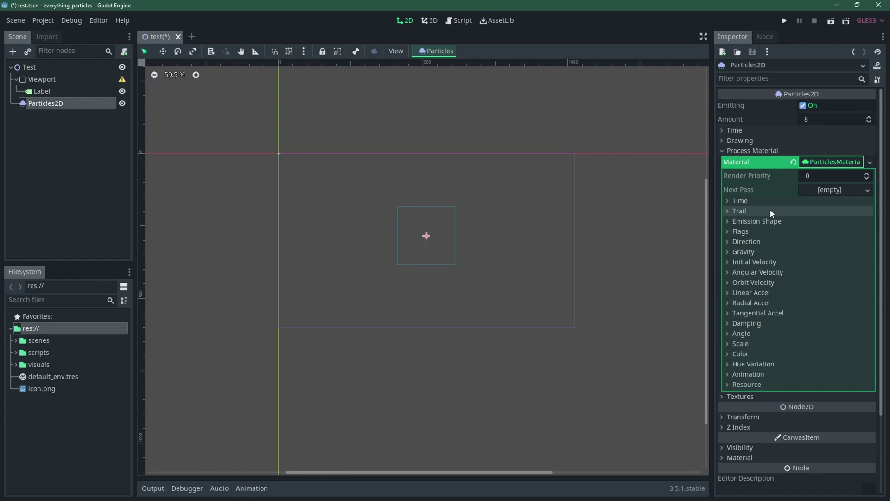
Set the material's initial velocity to 248.23
left_click(746, 200)
left_click(745, 200)
left_click(740, 211)
left_click(739, 211)
left_click(746, 241)
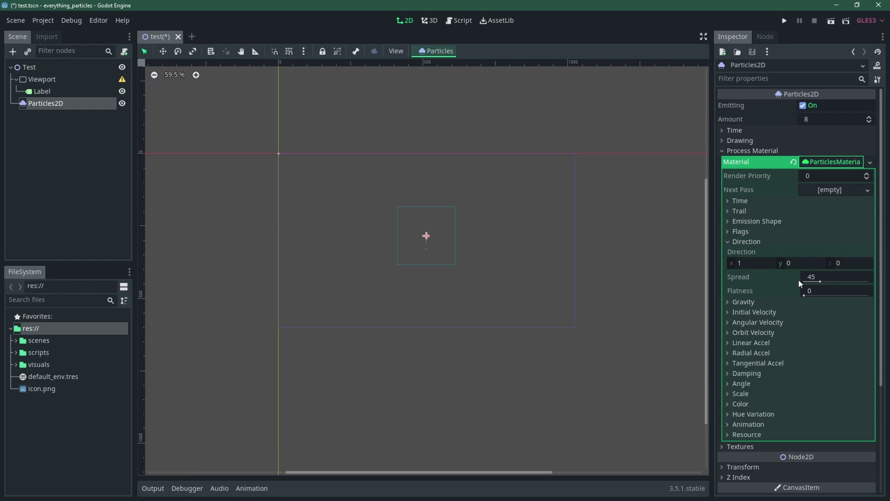
left_click(746, 241)
left_click(743, 252)
left_click(754, 284)
left_click_drag(807, 296, 820, 296)
Raise the particle damping to about 58
scroll(454, 243, "up", 4)
left_click(757, 320)
left_click(757, 321)
left_click(746, 372)
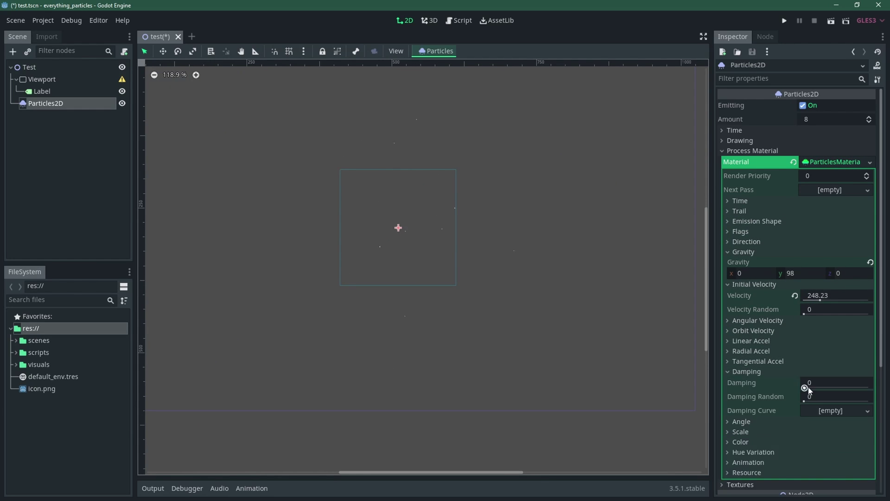
left_click_drag(807, 388, 841, 387)
left_click(747, 371)
Assign a new CurveTexture with a new Curve as the Scale Curve
left_click(740, 392)
scroll(797, 324, "down", 2)
left_click(867, 330)
left_click(830, 344)
left_click(865, 367)
left_click(829, 382)
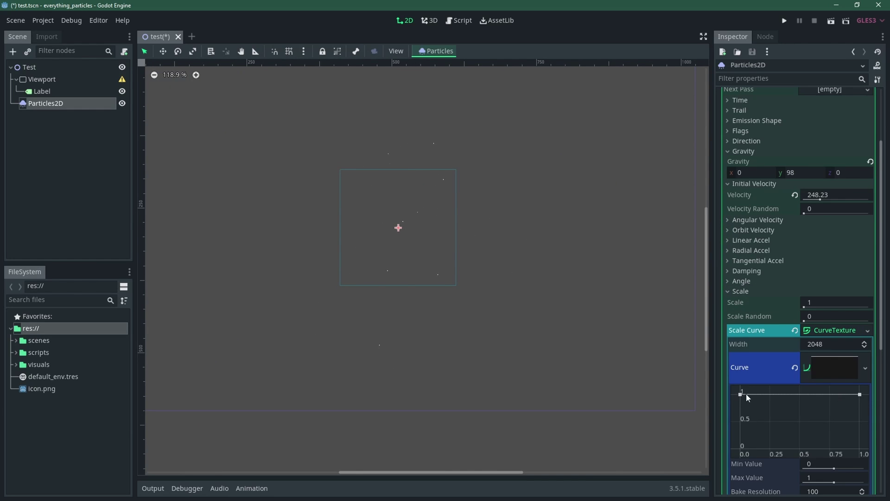
left_click(740, 291)
Set the Particles2D texture to a new ViewportTexture that uses the Viewport node
scroll(759, 353, "down", 1)
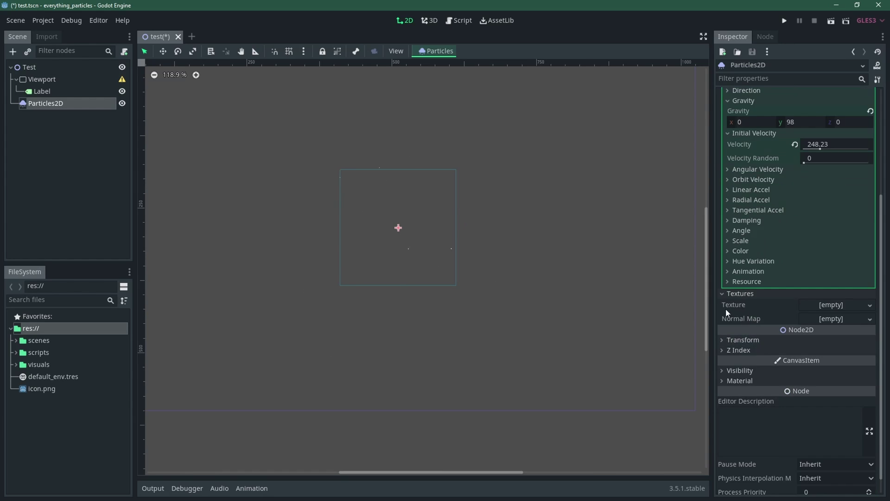
left_click(844, 305)
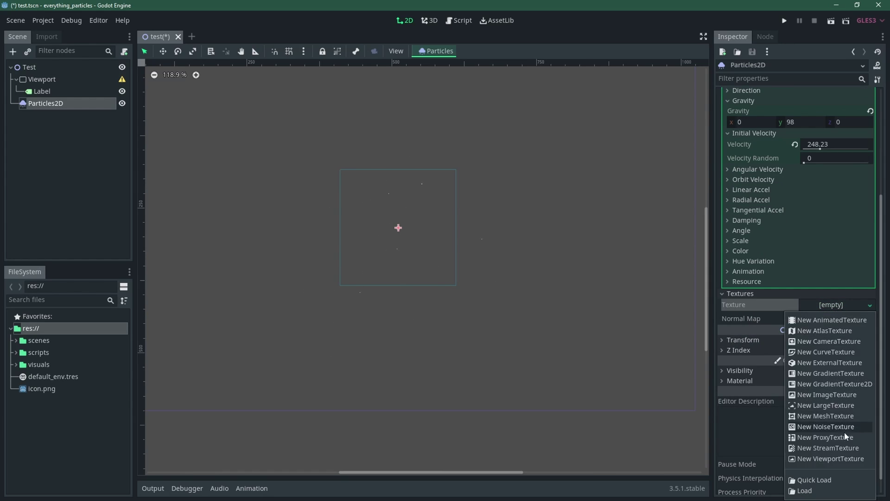
left_click(827, 459)
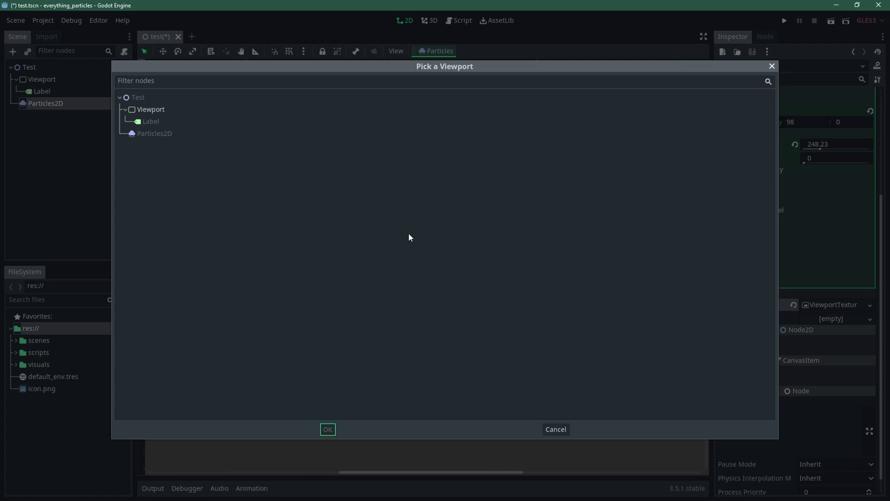
double_click(151, 111)
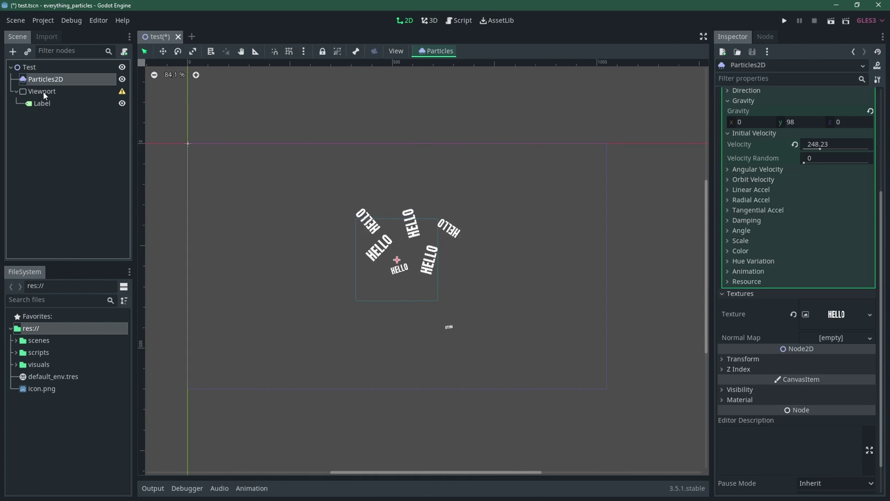
Test-run the scene, review the three Debugger errors, and move Particles2D below the Viewport
left_click(832, 22)
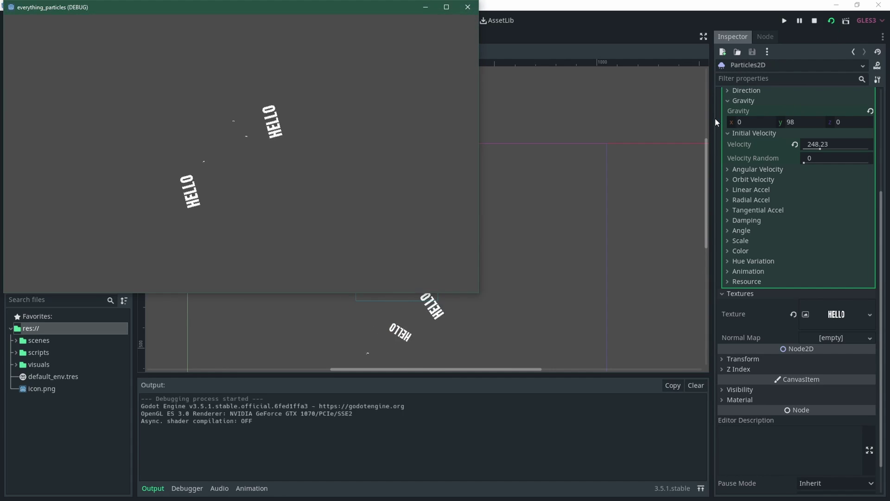
left_click(191, 487)
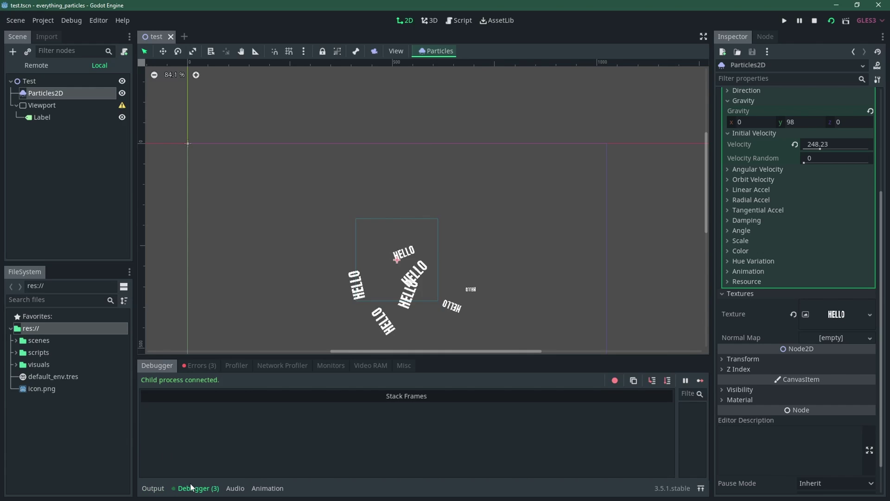
left_click(199, 366)
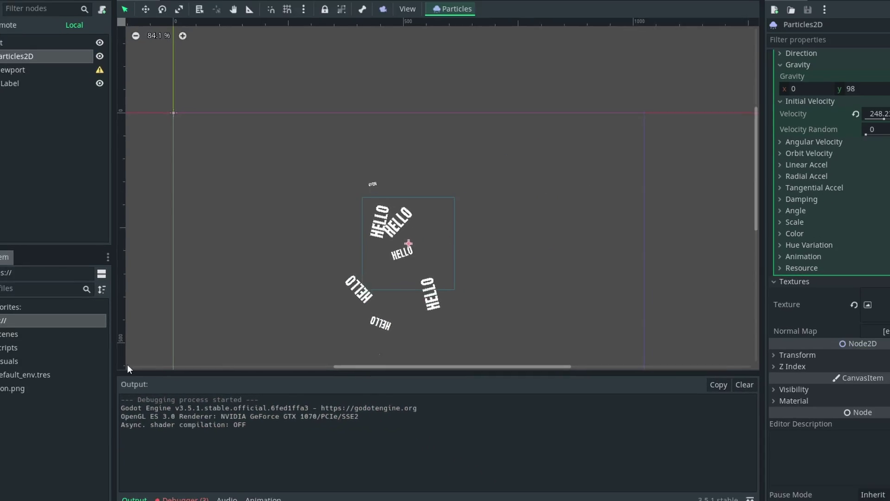
mouse_move(45, 94)
left_mouse_down()
mouse_move(41, 123)
mouse_move(37, 94)
left_mouse_up()
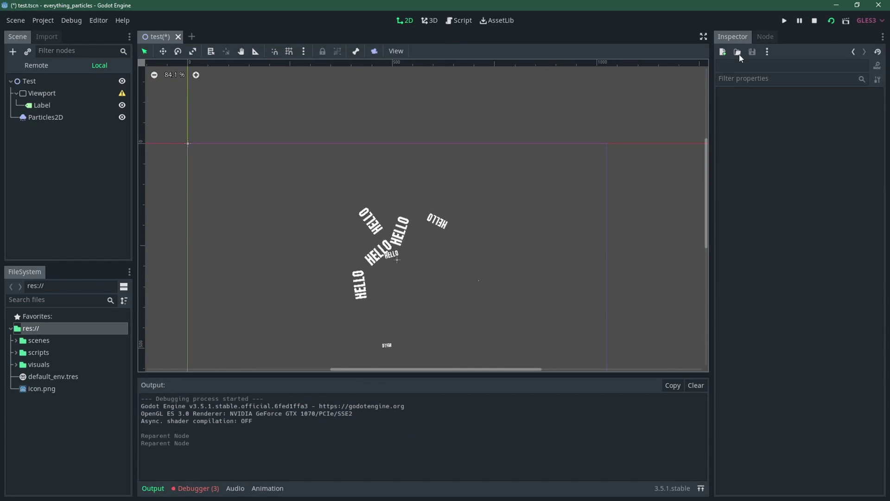
Reorder the Viewport under the Test root node
left_click(784, 20)
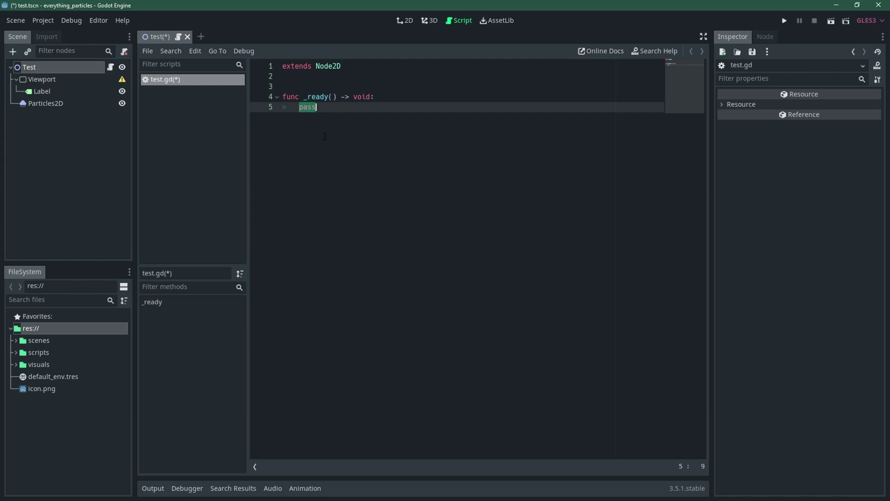
In _ready, write $Viewport.size = $Viewport/Label.rect_size using autocomplete
type("$Vie")
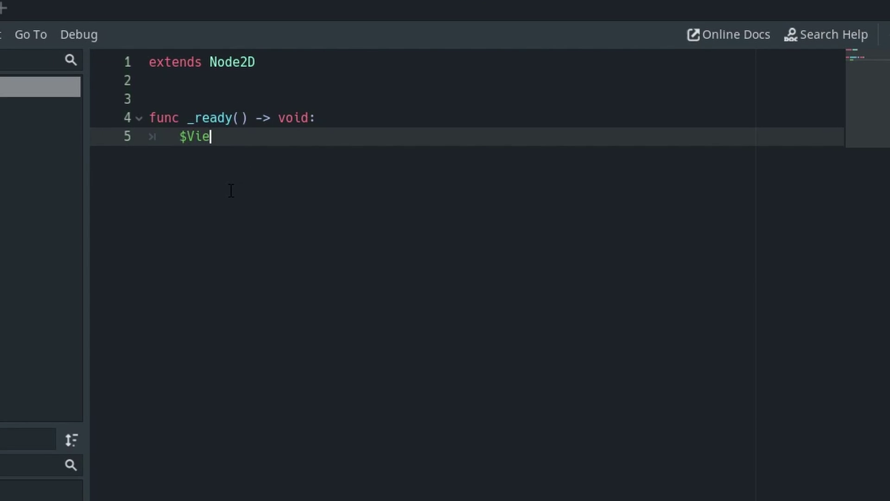
type("wport.size = $")
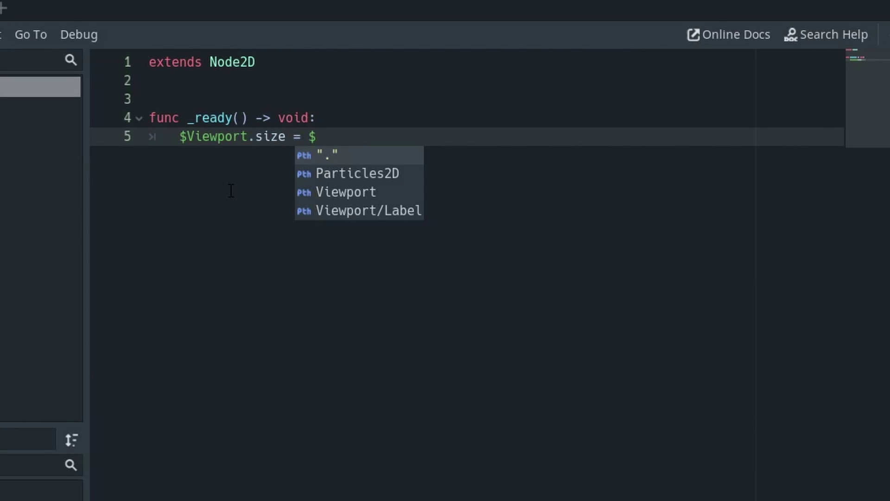
type("Ma")
key("Return")
type(".rect_s")
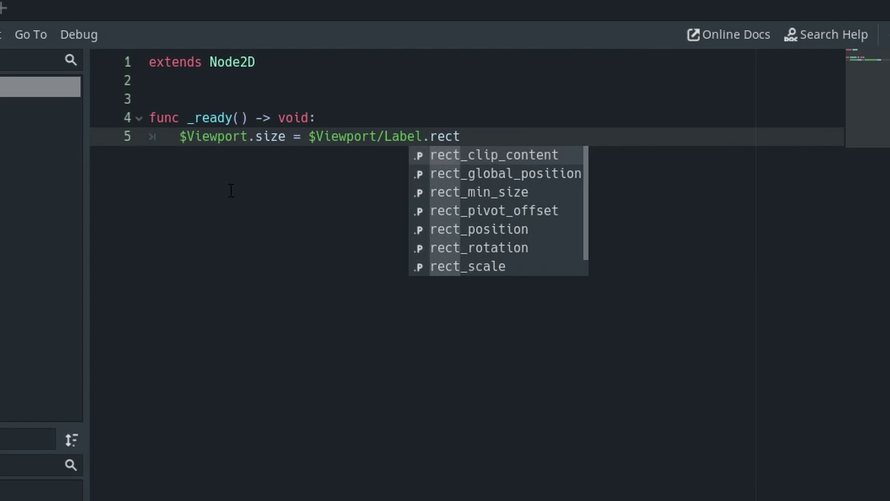
type("ize")
key("Return")
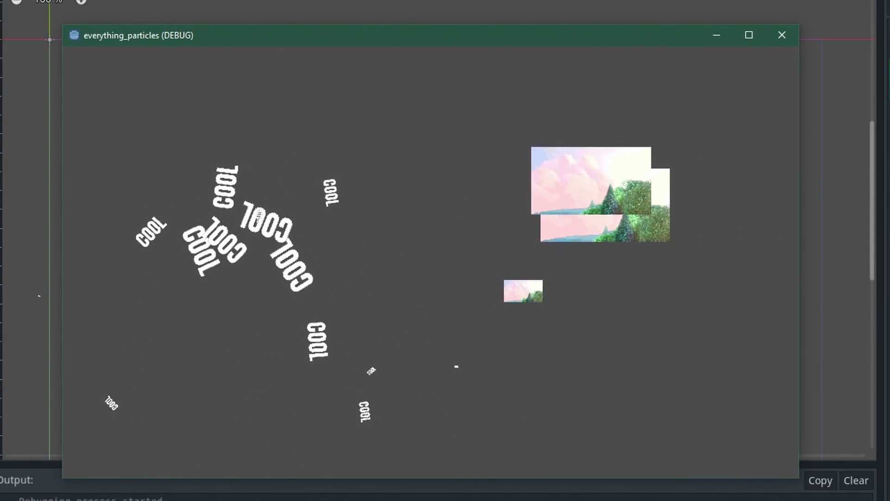
Stop the demo, inspect Viewport2 and VideoPlayer, close the 2D_particles scene, and return to Test
key("F8")
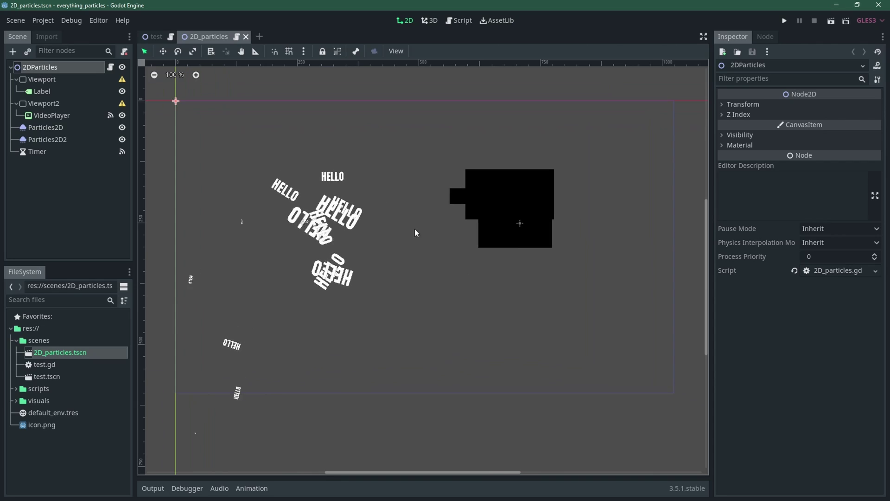
left_click(43, 104)
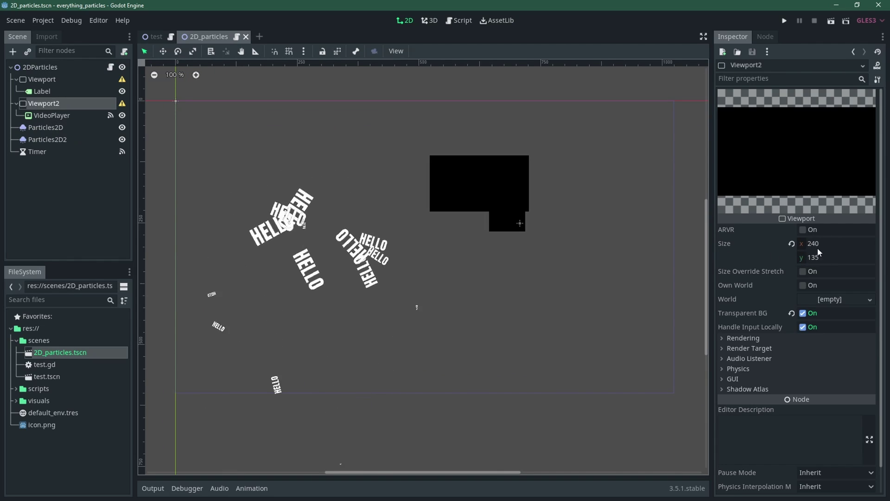
left_click(51, 115)
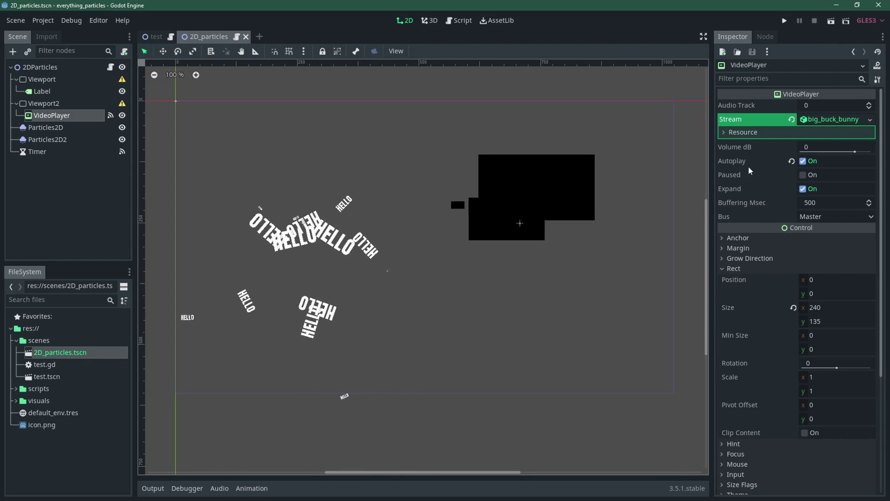
left_click(246, 37)
right_click(49, 65)
Add a Timer node as a child of Test
left_click(73, 100)
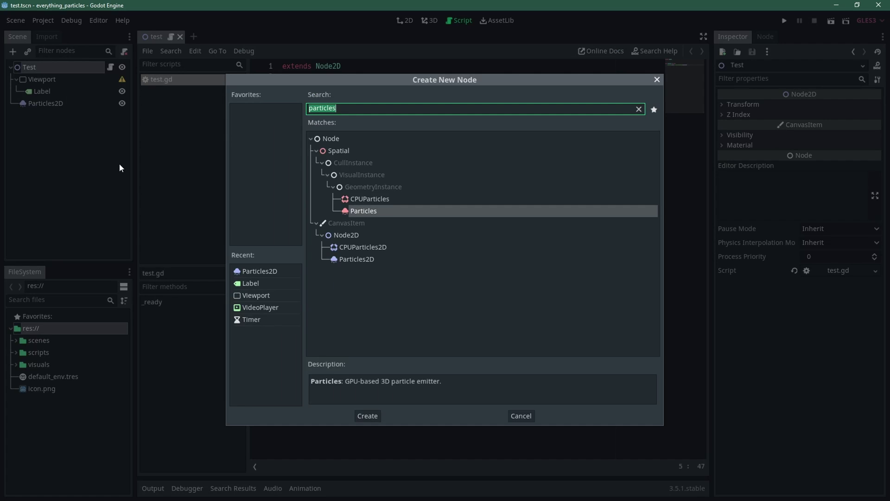
type("timer")
key("Return")
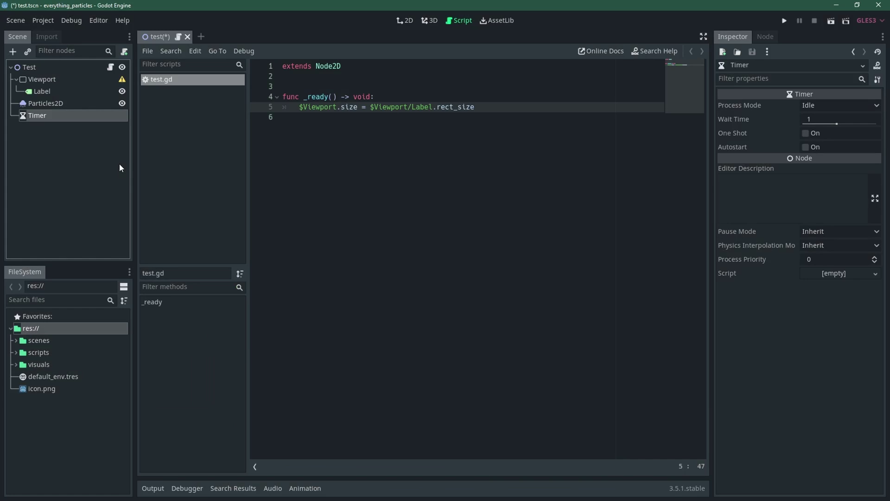
Begin the $Timer.start call using $Particles2D.lifetime * $Particles2D.speed_scale in _ready
left_click(51, 104)
left_click(49, 112)
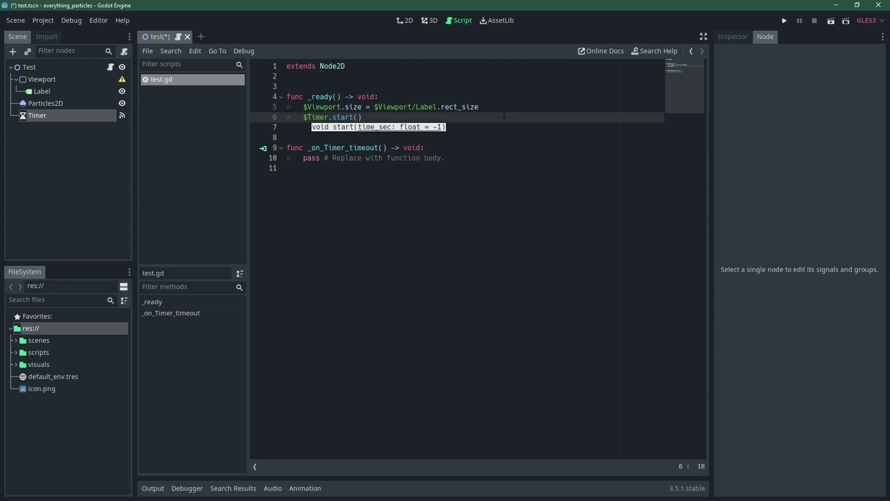
type("$Particles2D")
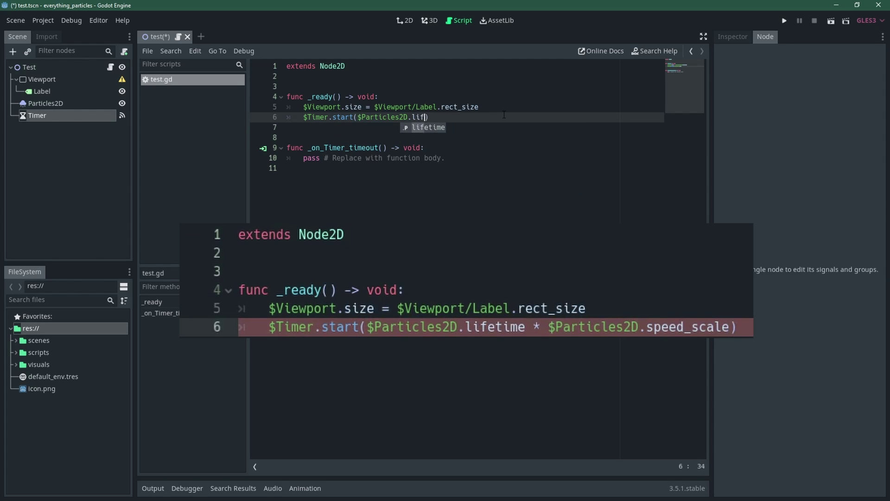
type(".lifetime * $Particles2D.spe")
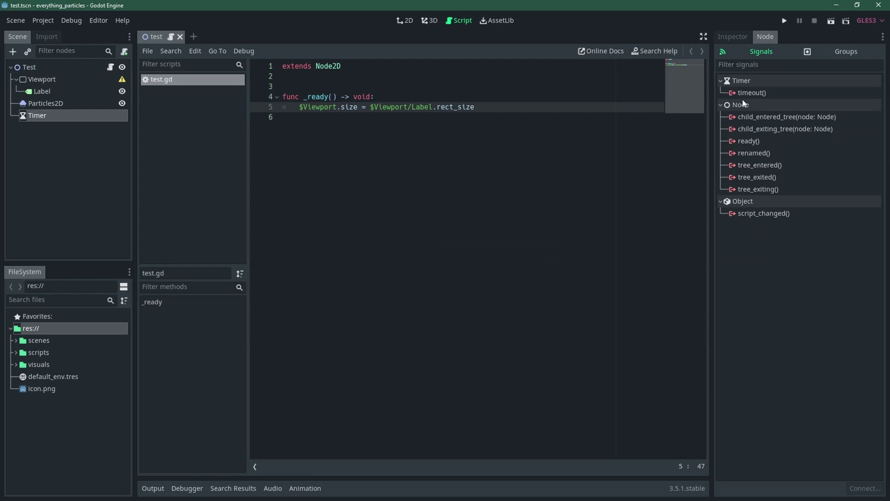
Connect the Timer's timeout() signal to a _on_Timer_timeout method in the Test node's script
double_click(743, 94)
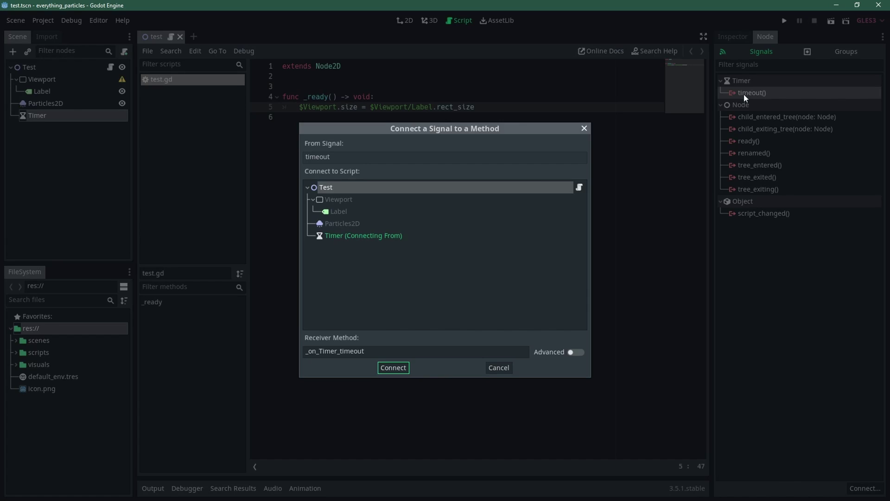
left_click(392, 368)
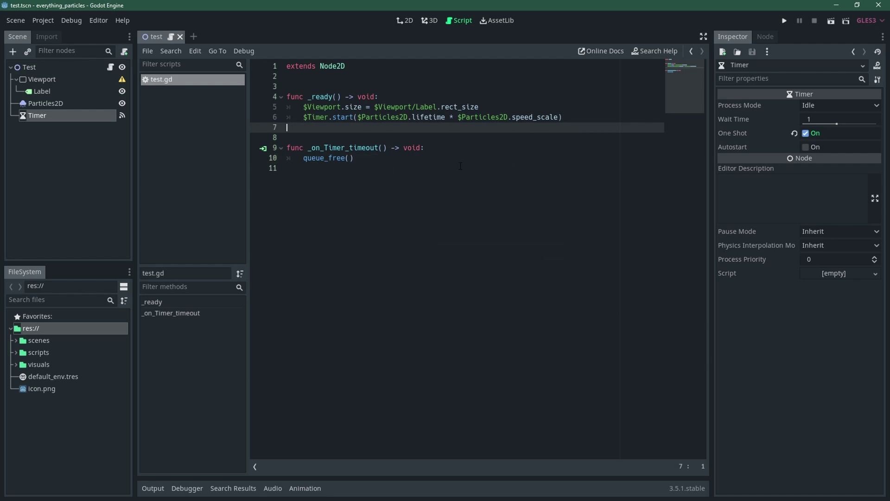